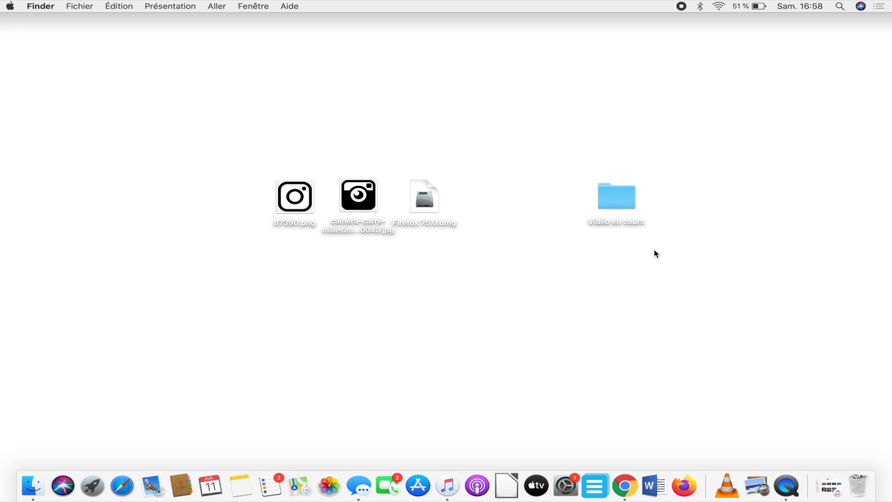
Open the info window of the "Vidéo en cours" folder and move it clear of the desktop icons.
right_click(622, 200)
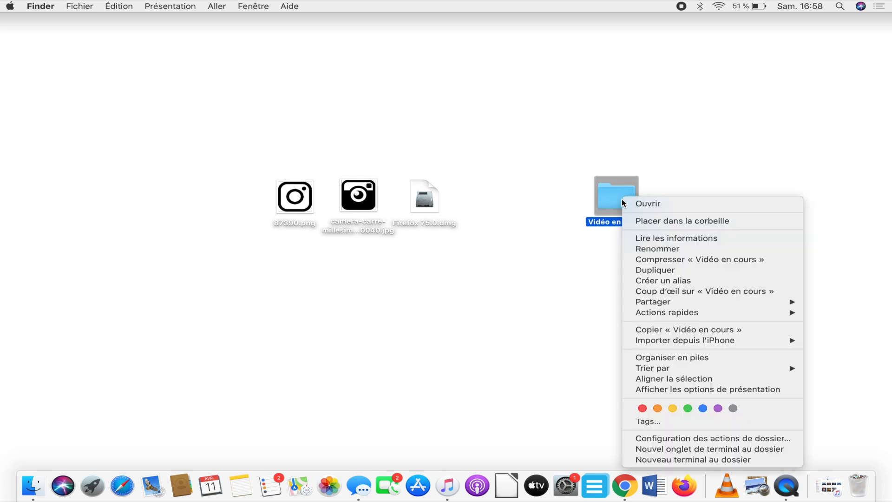
click(662, 238)
drag(107, 27, 781, 70)
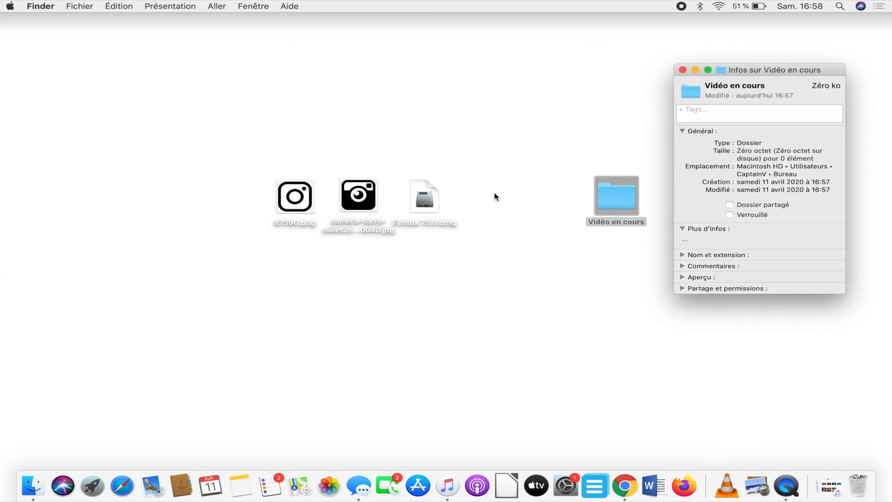
Copy the icon of Firefox 75.0.dmg from its info window and paste it as the icon of the "Vidéo en cours" folder.
click(435, 200)
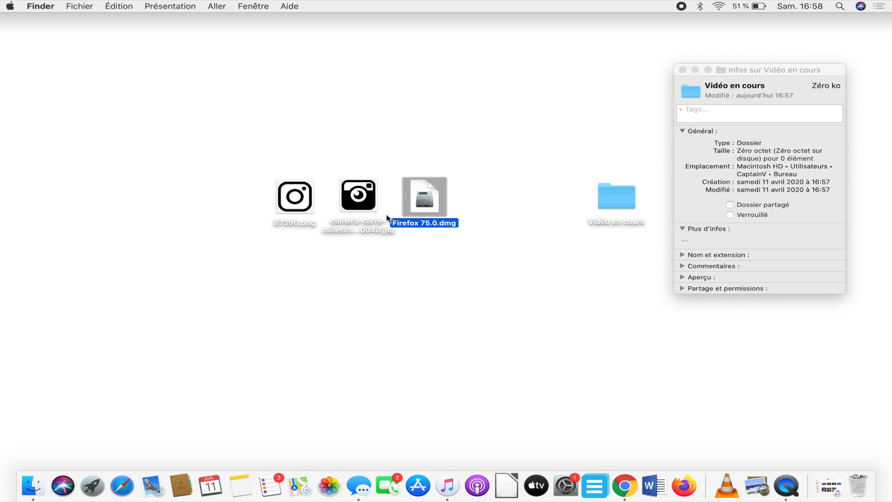
right_click(422, 199)
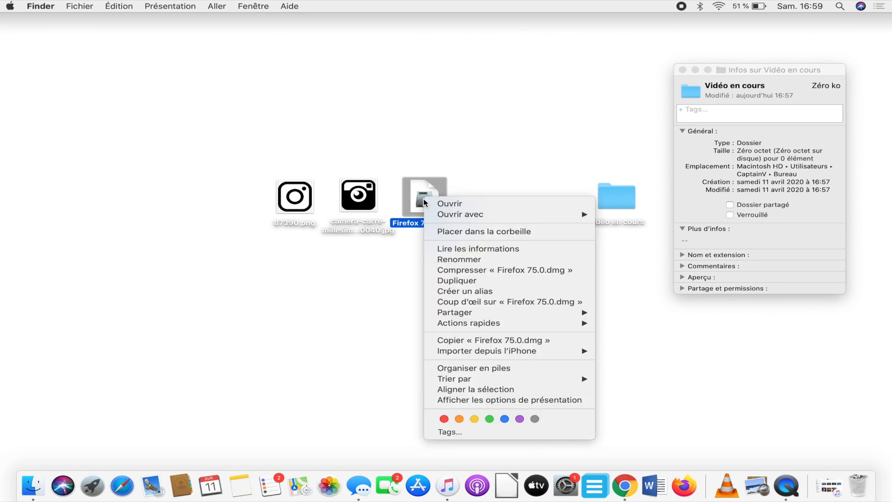
click(461, 248)
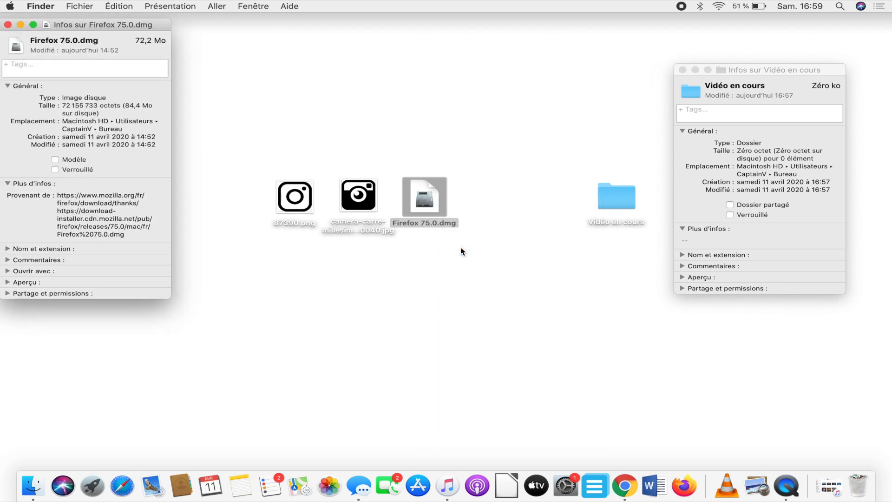
click(17, 47)
click(689, 94)
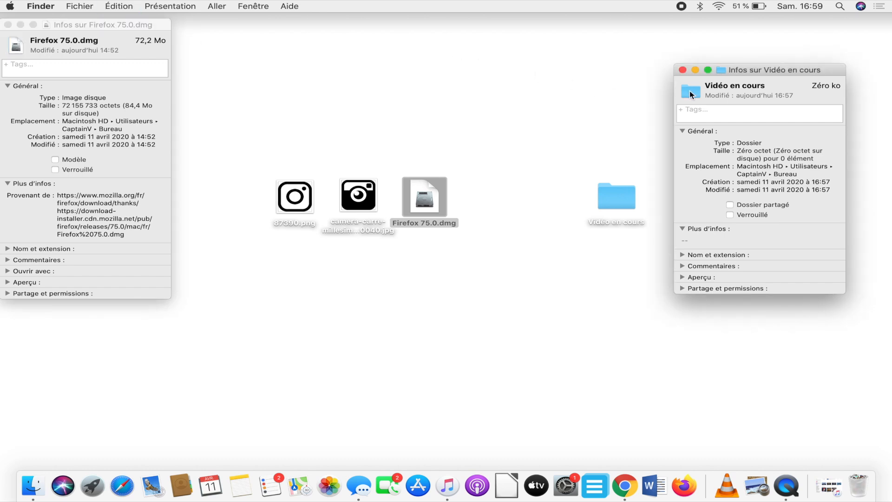
key(super+v)
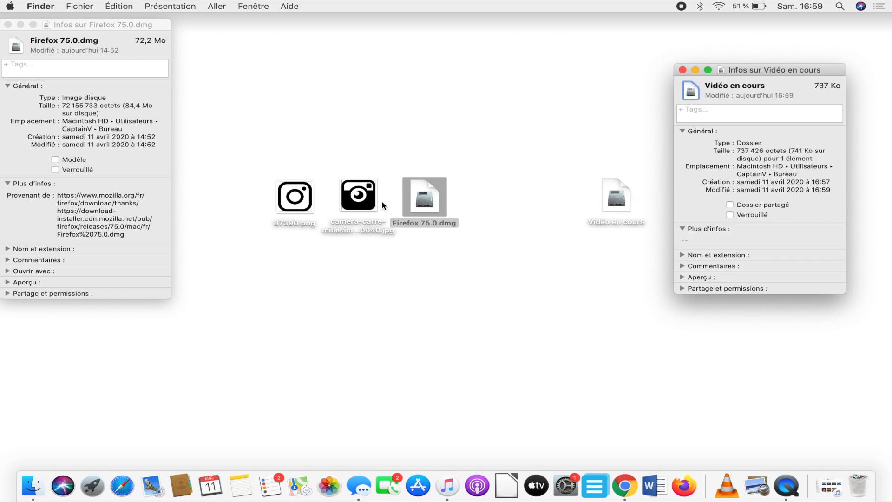
Rename the "Vidéo en cours" folder to "Firefox dmg", then open the folder and close its window.
click(614, 193)
right_click(615, 195)
click(643, 250)
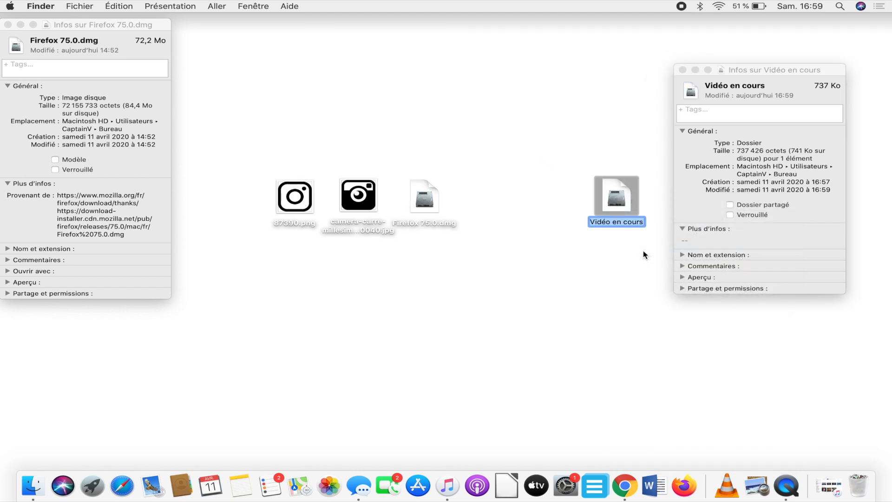
text(Firefox dmg)
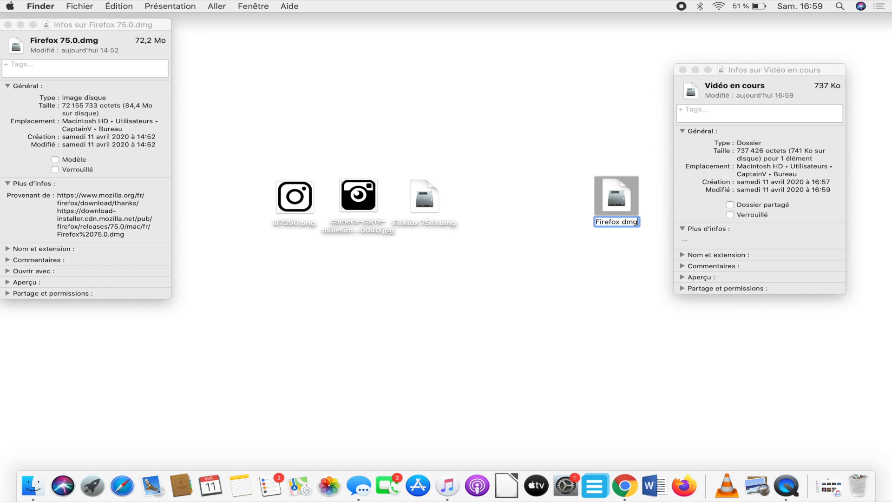
key(Return)
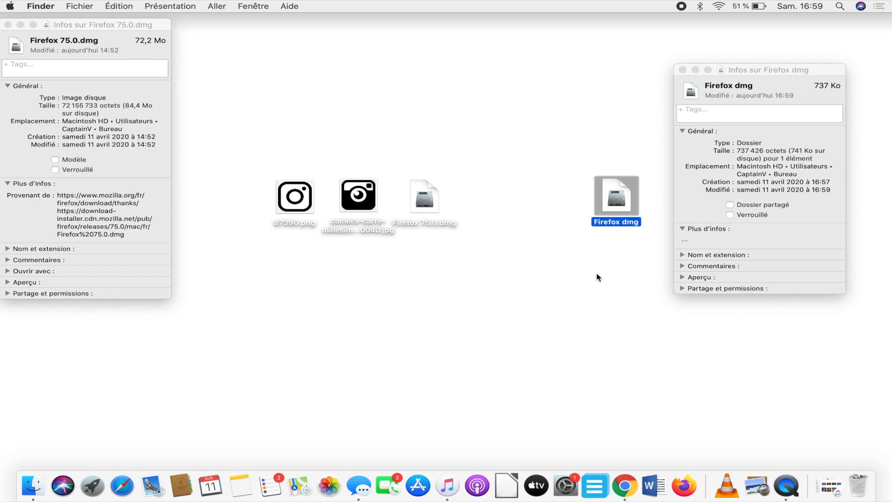
double_click(619, 200)
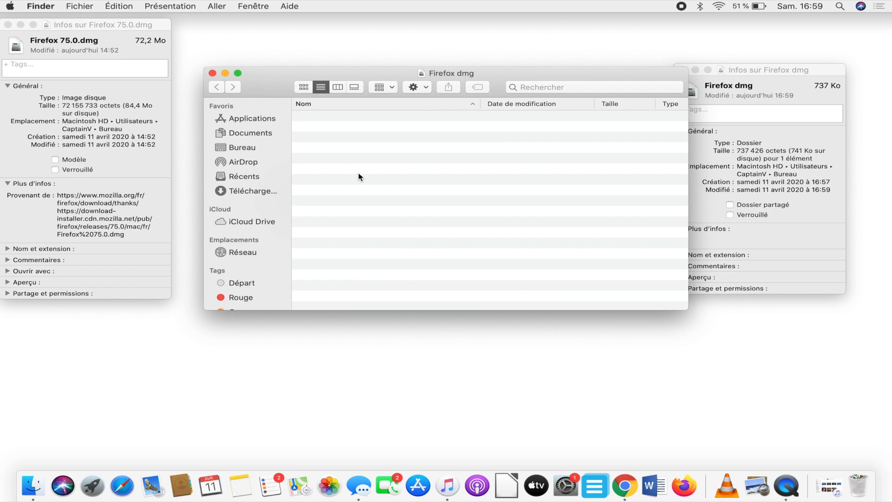
click(213, 72)
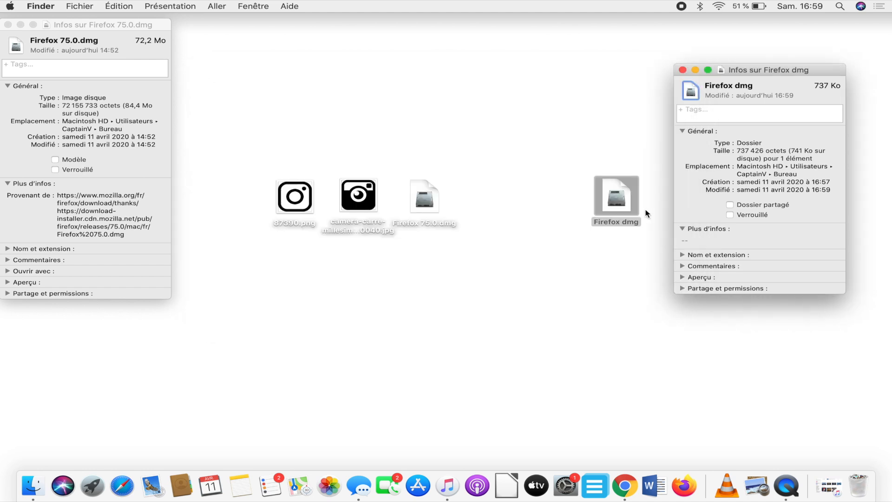
Undo the folder's last rename and close the info window of Firefox 75.0.dmg.
right_click(615, 199)
click(581, 265)
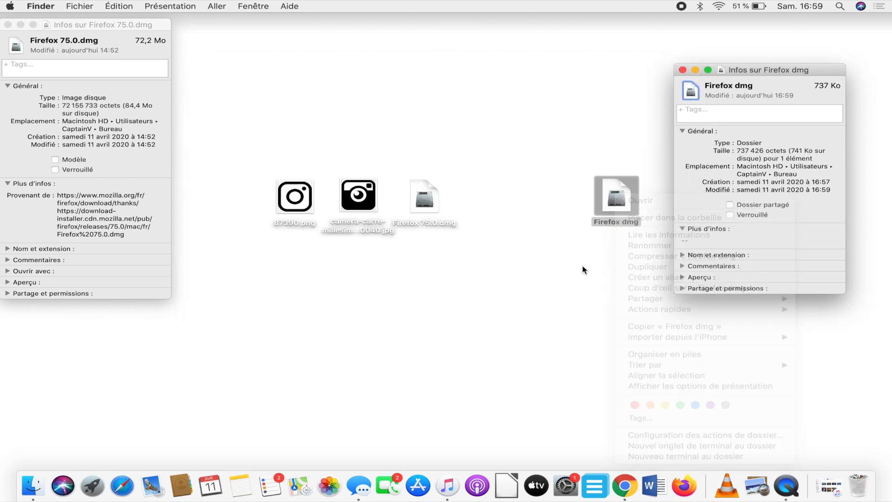
key(super+z)
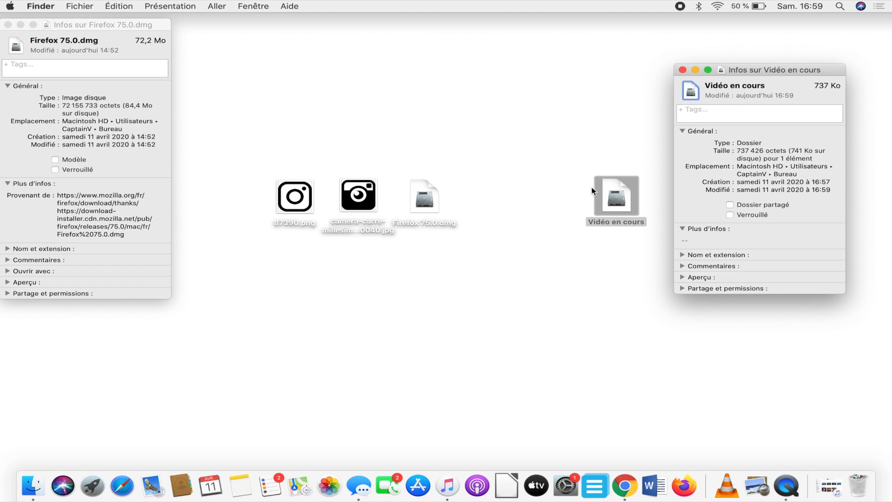
drag(628, 199, 623, 203)
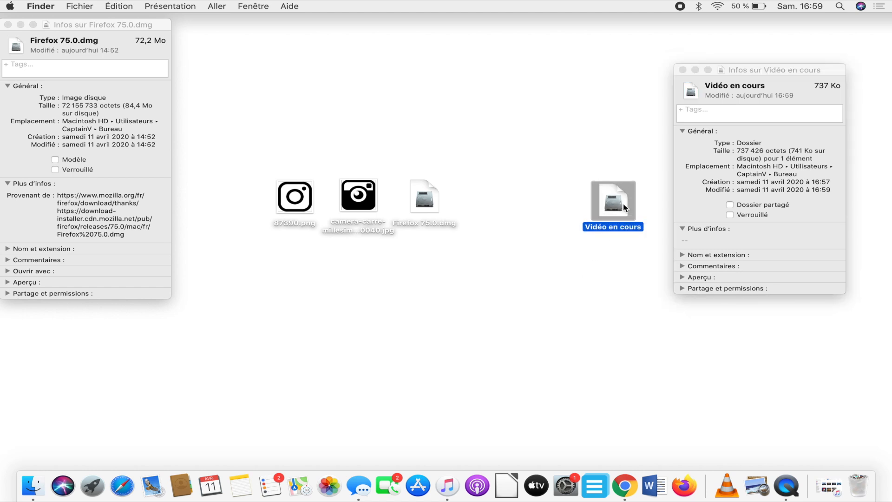
click(497, 272)
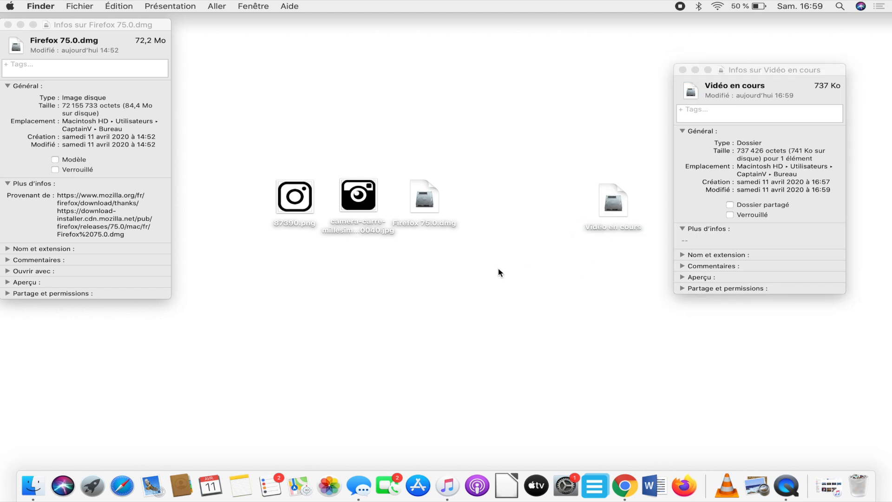
click(8, 24)
Copy the whole camera-carre-millesime_318-10040.jpg image, paste it as the "Vidéo en cours" folder's icon, and close the image.
click(361, 201)
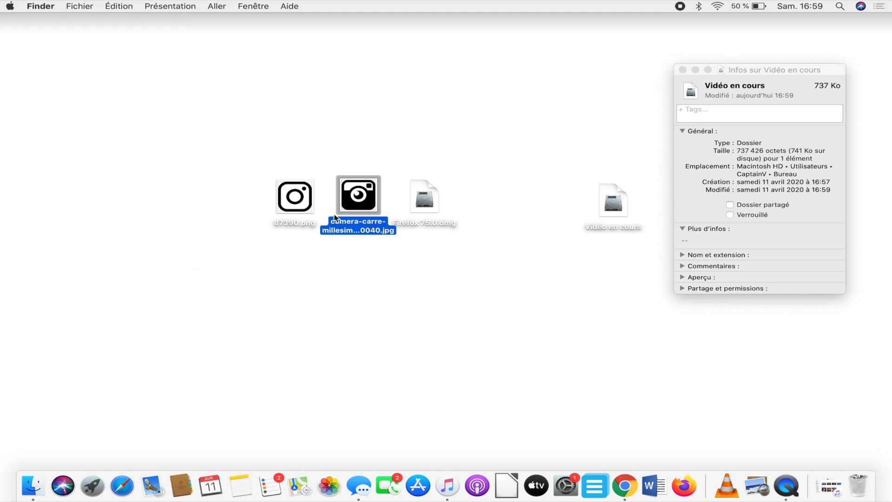
double_click(358, 197)
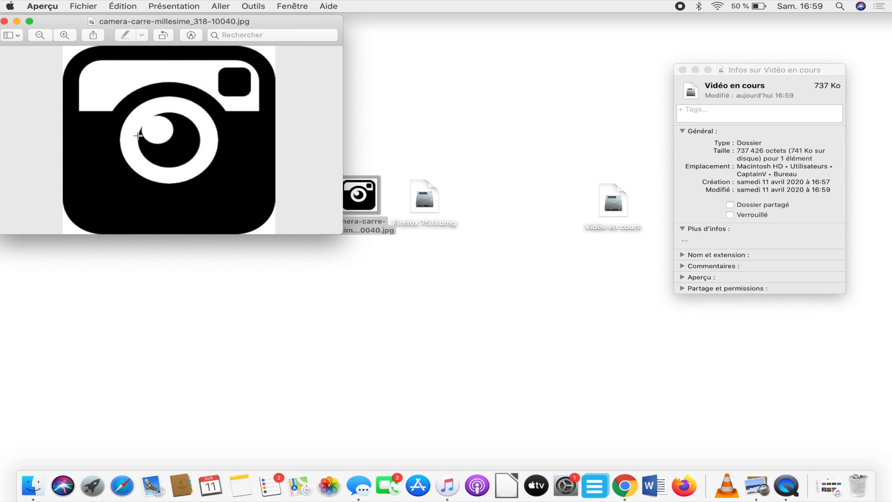
key(super+a)
key(super+c)
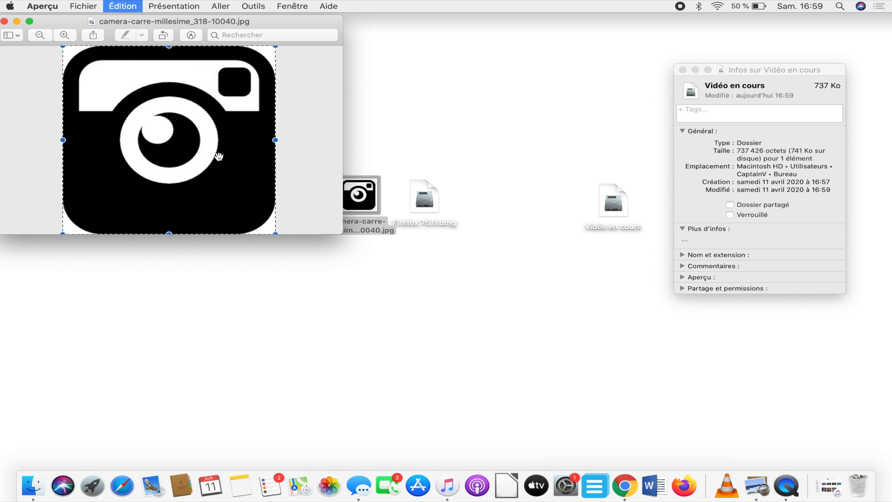
click(691, 91)
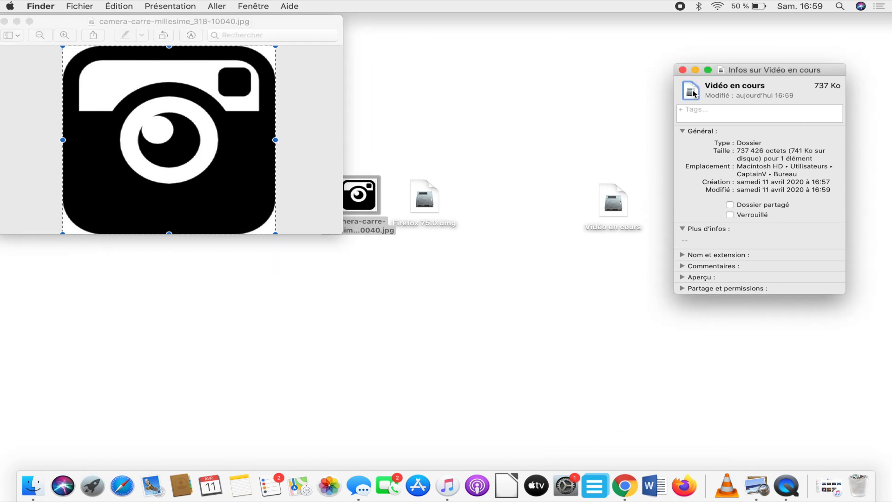
key(super+v)
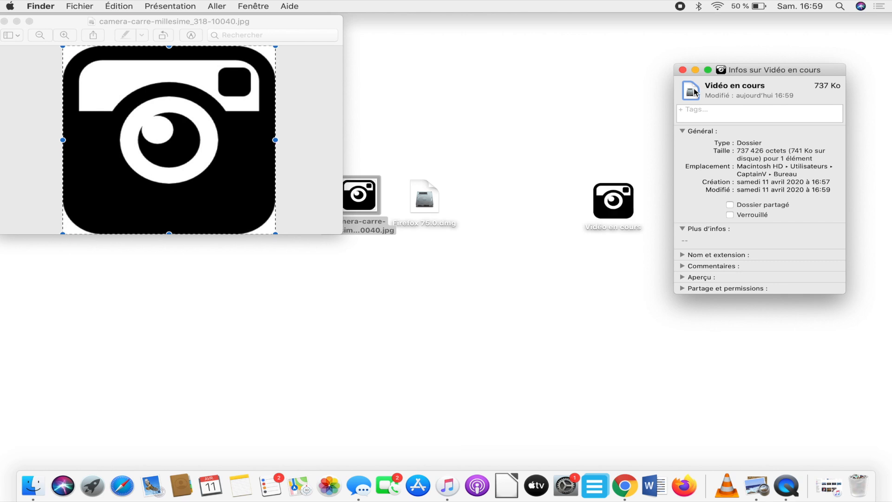
click(4, 21)
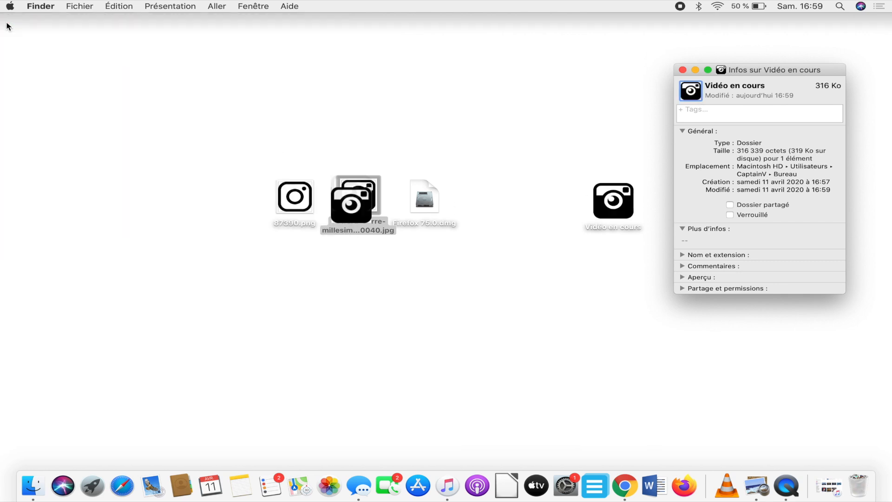
click(543, 296)
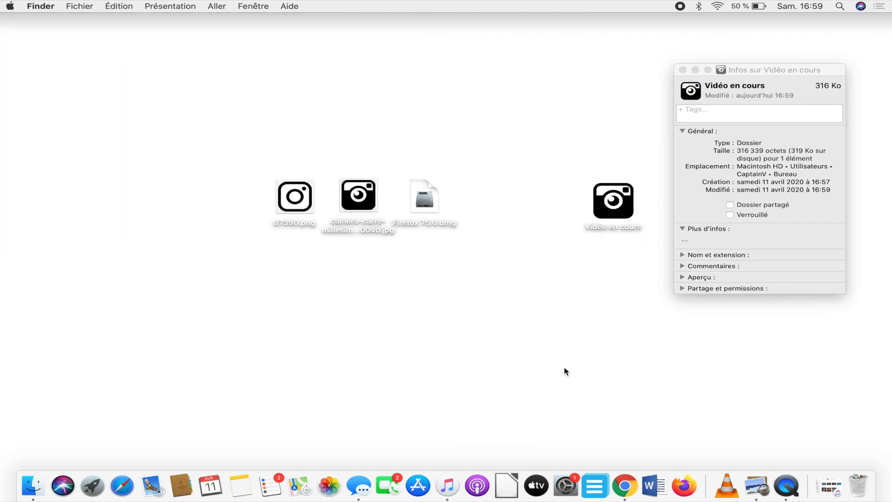
drag(614, 204, 364, 203)
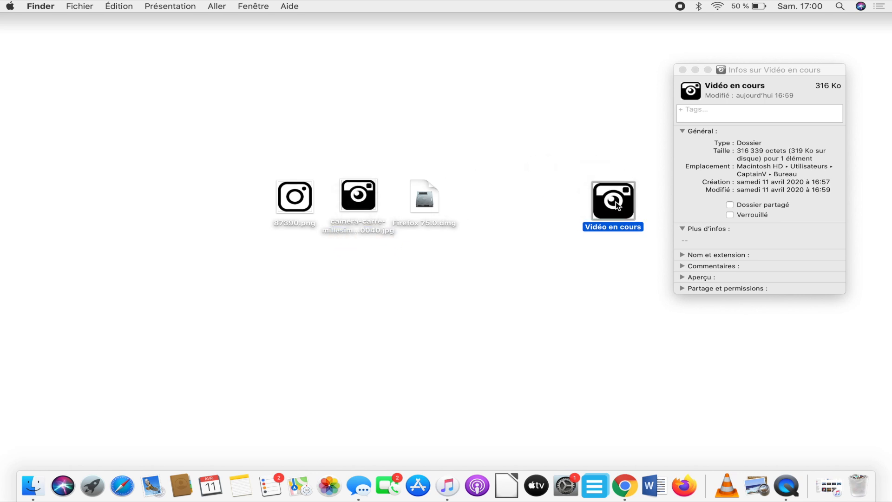
click(588, 125)
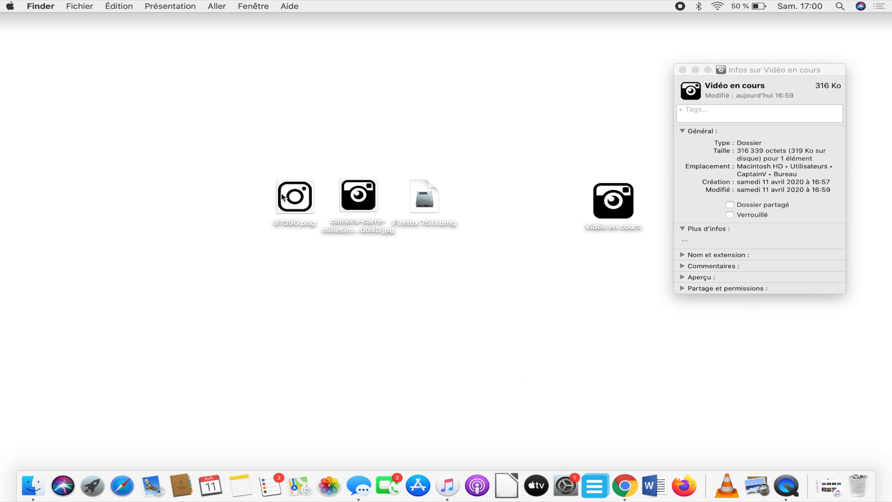
Copy the whole 87390.png image, paste it as the "Vidéo en cours" folder's icon, and close the image.
double_click(297, 200)
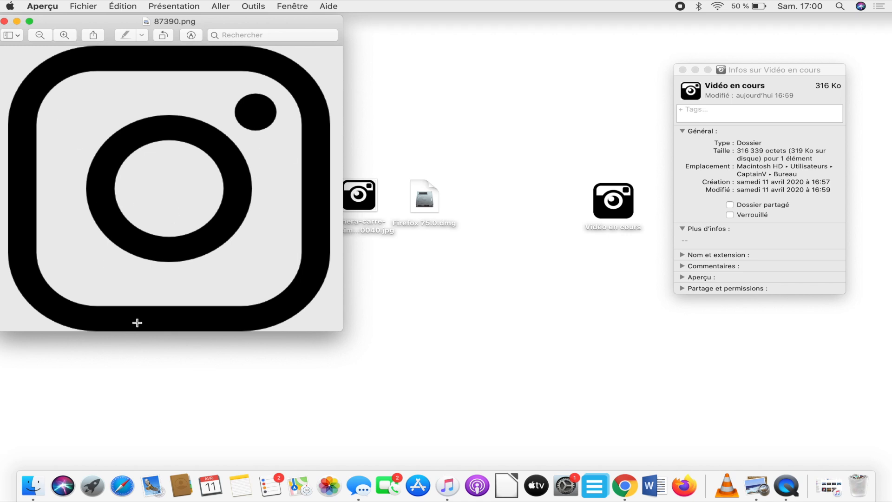
key(super+a)
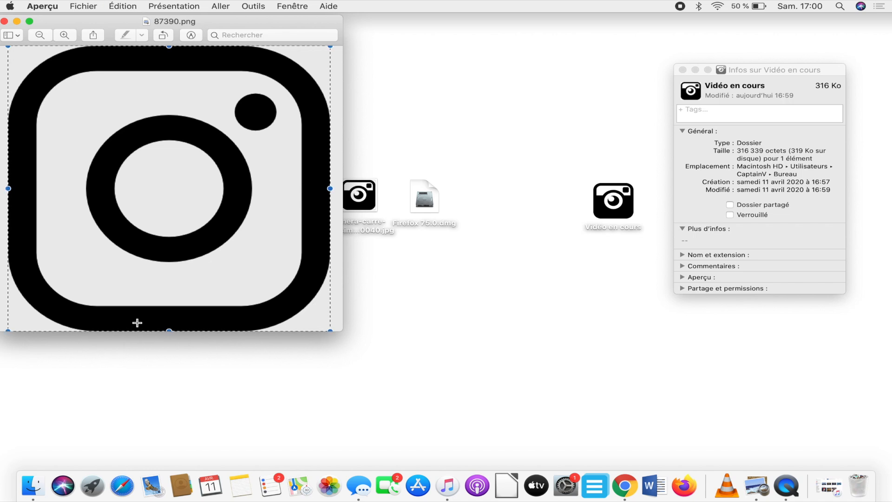
click(697, 95)
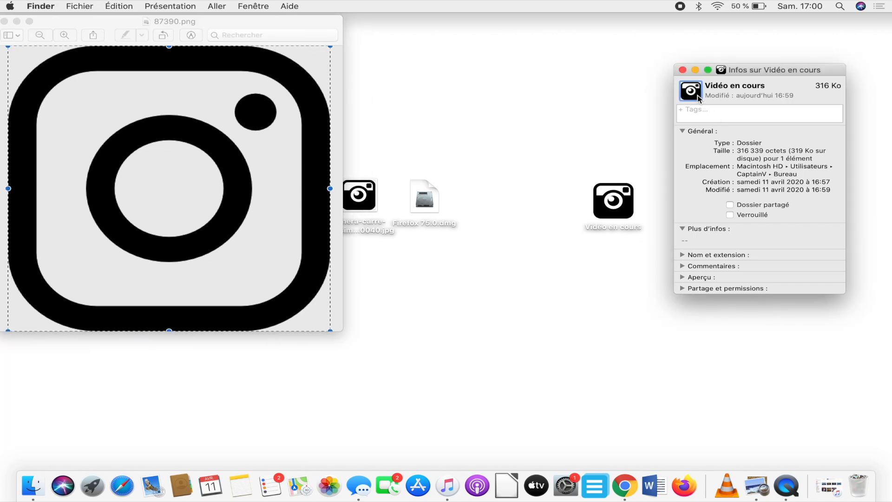
key(super+v)
click(5, 21)
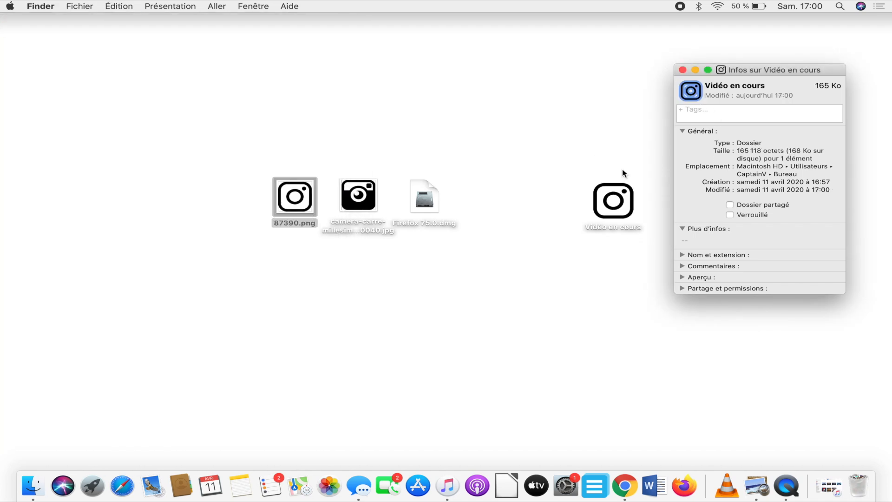
mouse_move(623, 216)
mouse_down()
mouse_move(590, 207)
mouse_move(424, 212)
mouse_move(444, 227)
mouse_move(422, 212)
mouse_move(458, 203)
mouse_move(617, 217)
mouse_move(632, 209)
mouse_move(618, 209)
mouse_up()
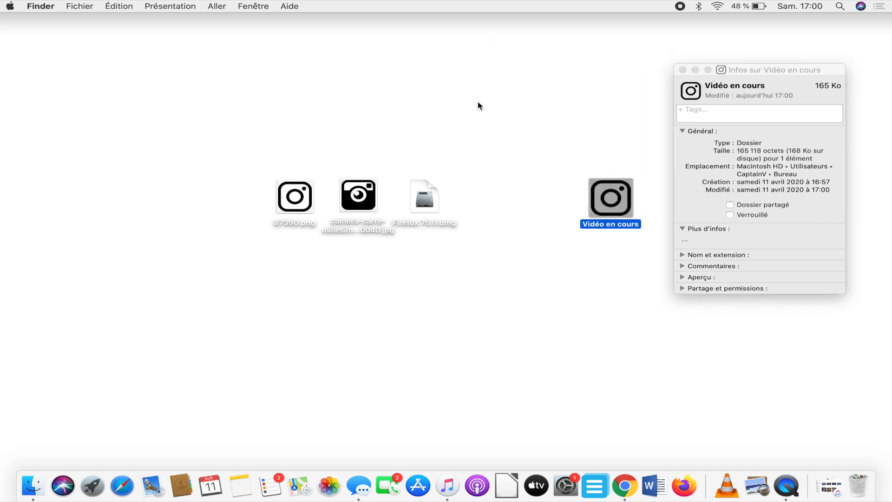
click(496, 126)
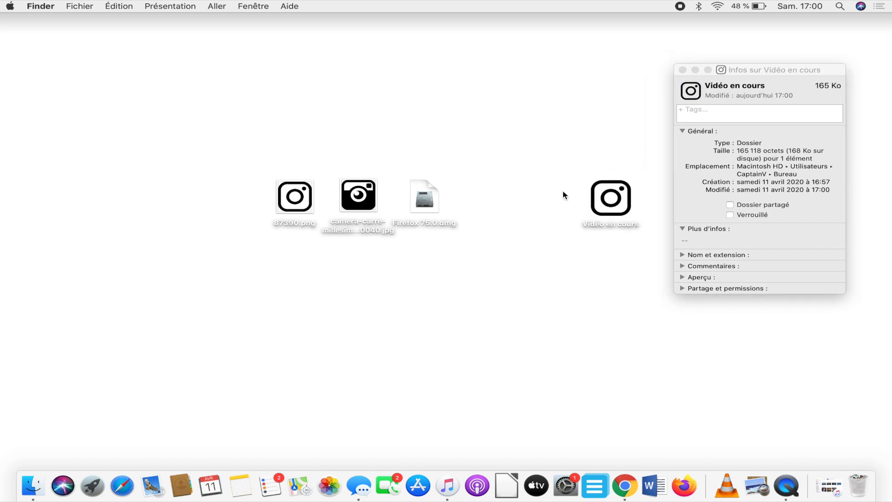
drag(619, 207, 604, 197)
click(475, 145)
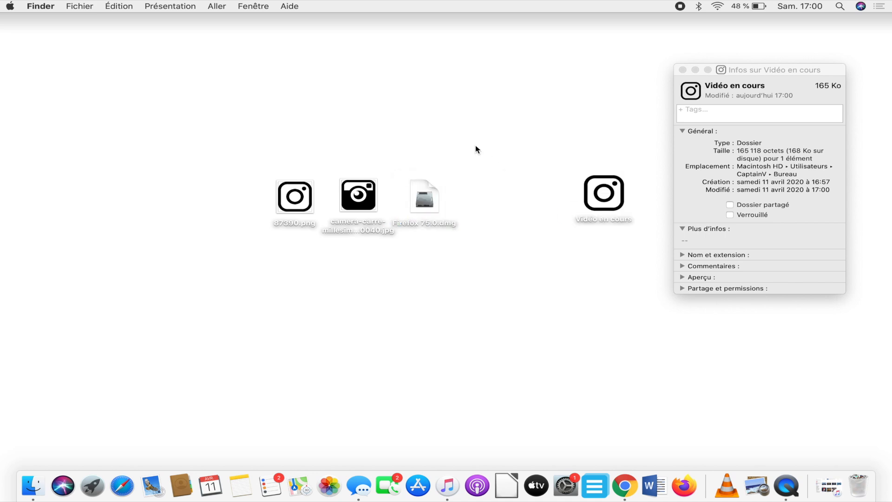
Switch to Chrome and search Google for "appareil photo png", showing the image results.
click(622, 491)
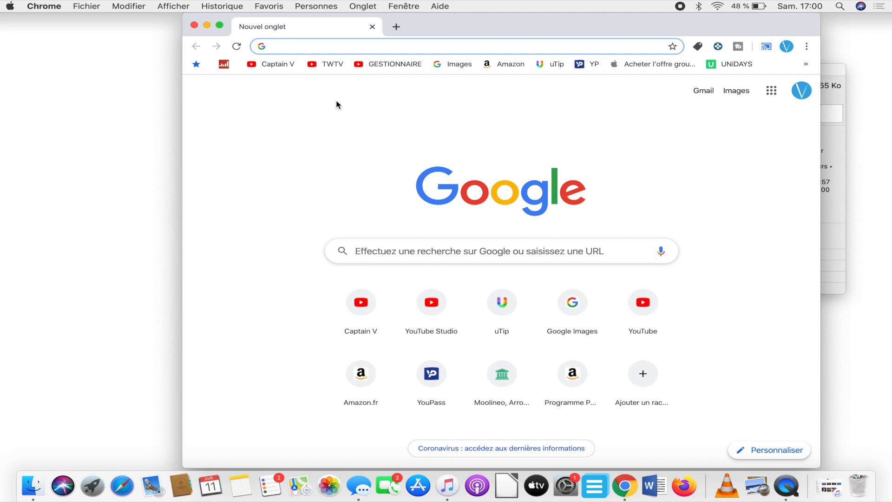
text(appareil)
key(Return)
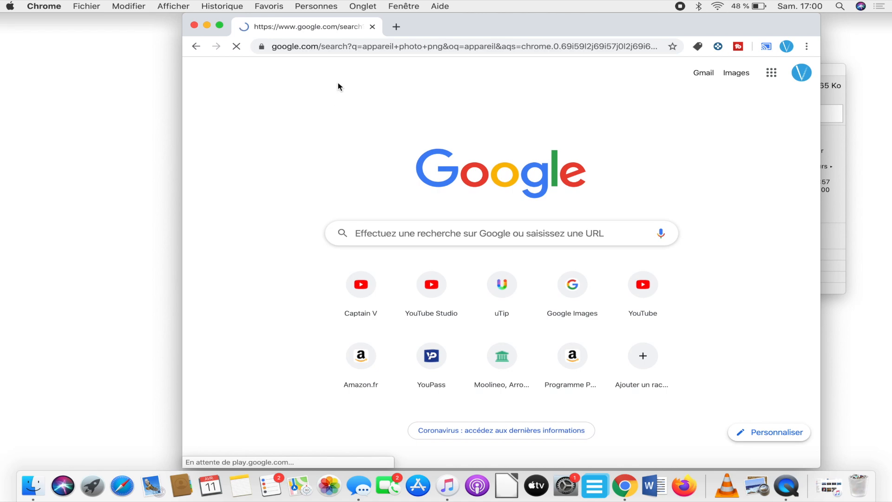
click(369, 115)
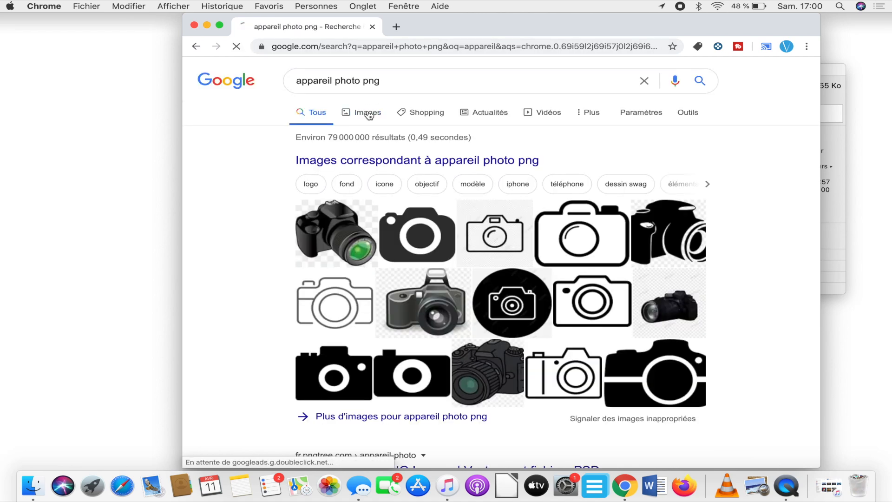
View the image results full screen and preview the camera images from FreePNG, Ya-Webdesign and Icon-Icons.
click(219, 25)
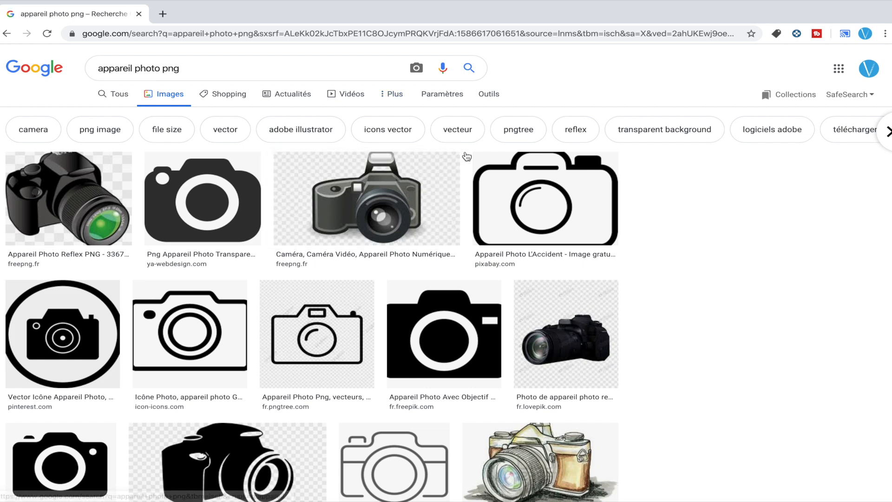
click(382, 227)
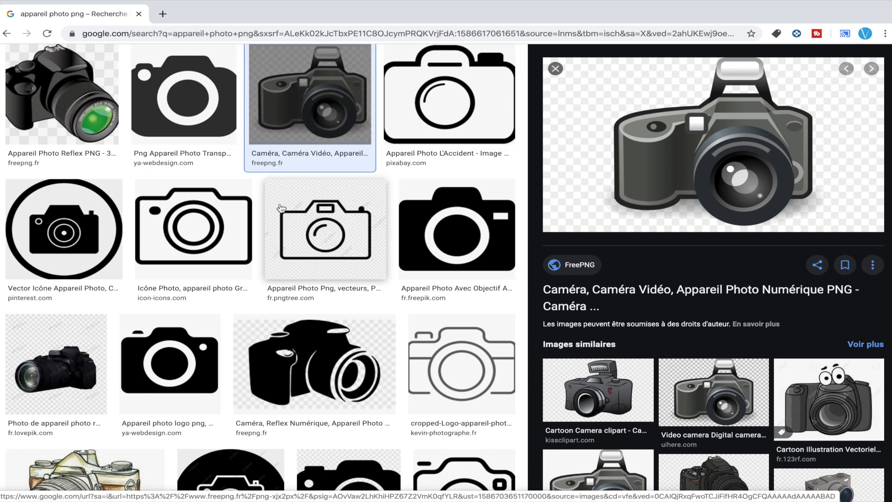
click(189, 104)
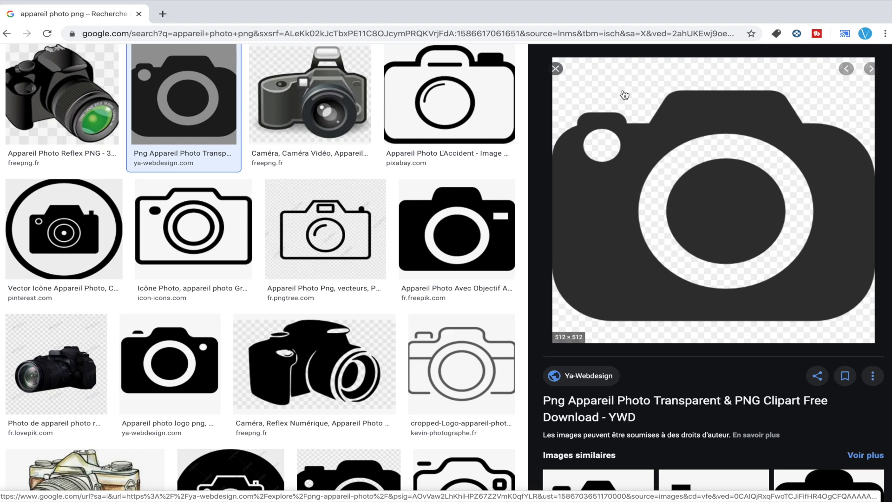
click(209, 236)
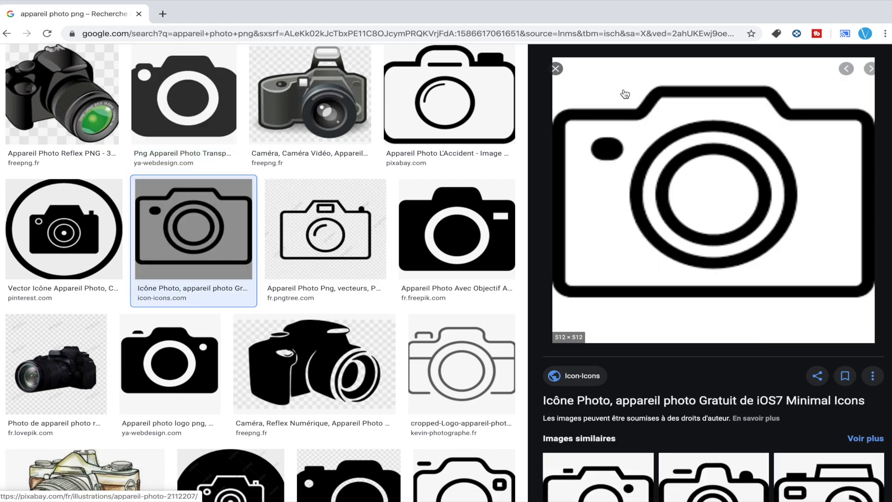
Preview Freepik's "Appareil Photo Avec Objectif Aperçu" image, save it to the empty area of the desktop, and close the browser window.
key(Right)
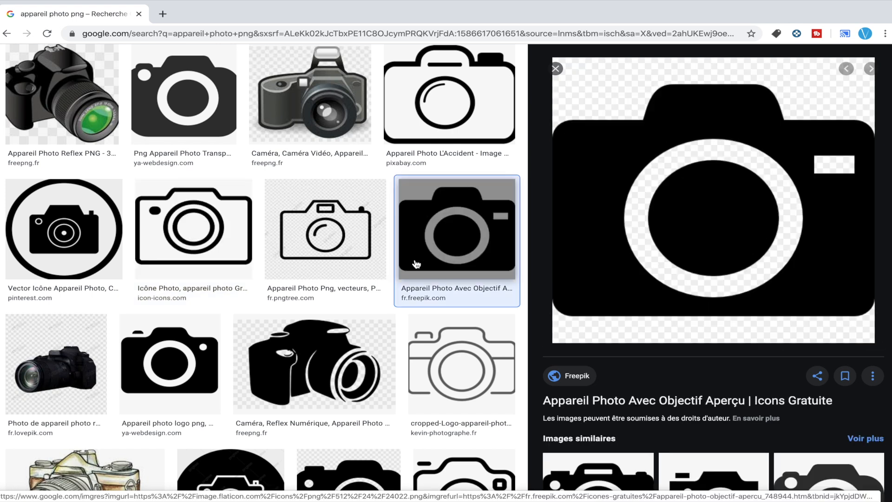
mouse_move(378, 1)
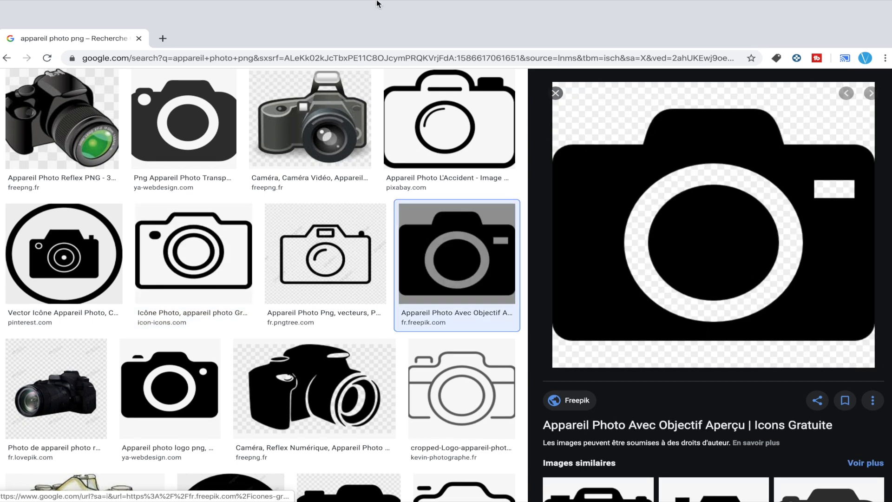
click(30, 20)
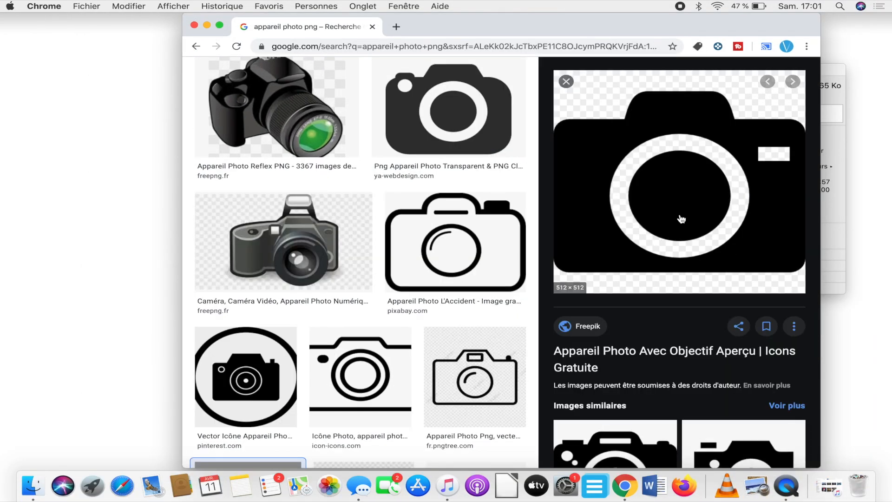
drag(679, 217, 122, 192)
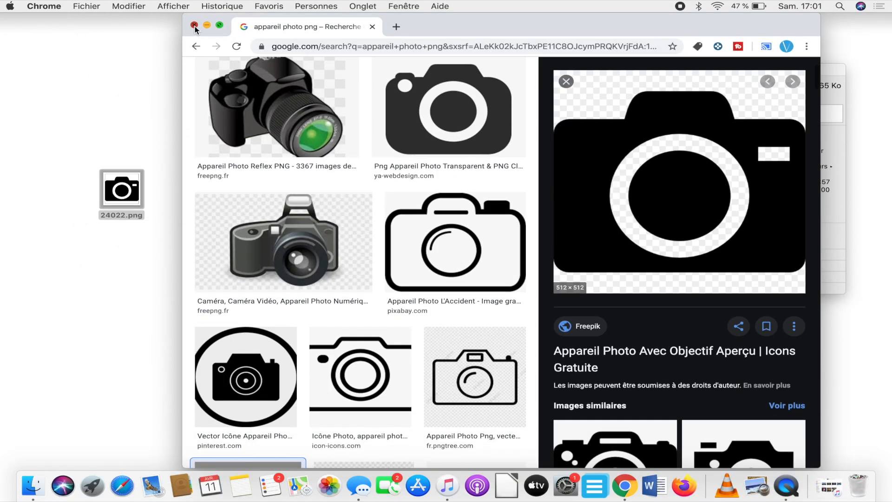
click(194, 25)
Open 24022.png from the desktop, copy the whole image and paste it as the "Vidéo en cours" folder's icon.
click(121, 195)
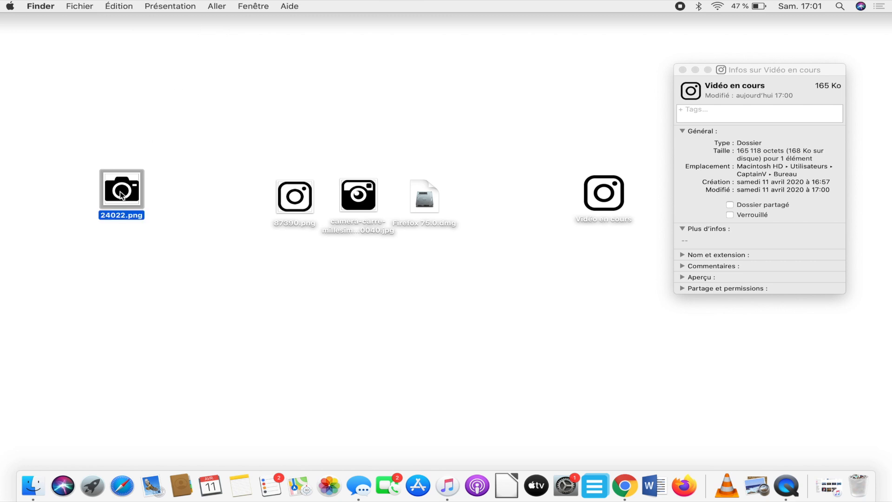
double_click(122, 195)
key(super+a)
click(691, 92)
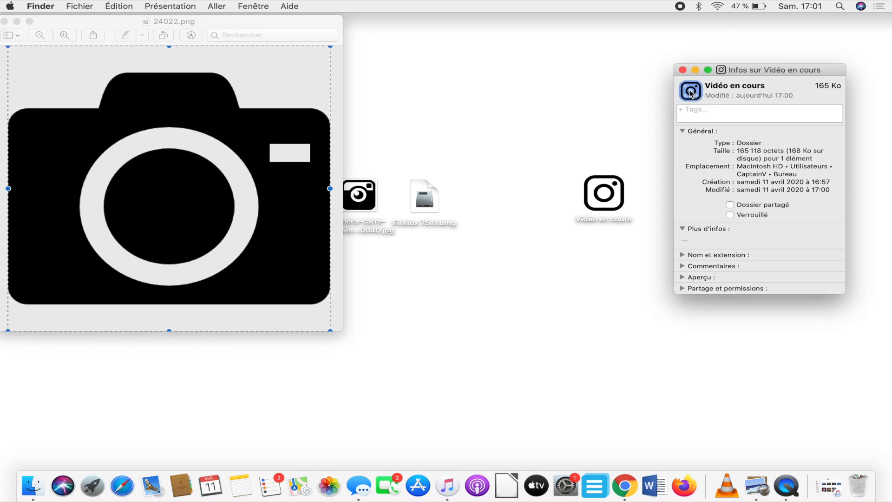
key(super+v)
Move the "Vidéo en cours" folder slightly to the left on the desktop and close the 24022.png image.
drag(606, 185, 582, 182)
click(508, 123)
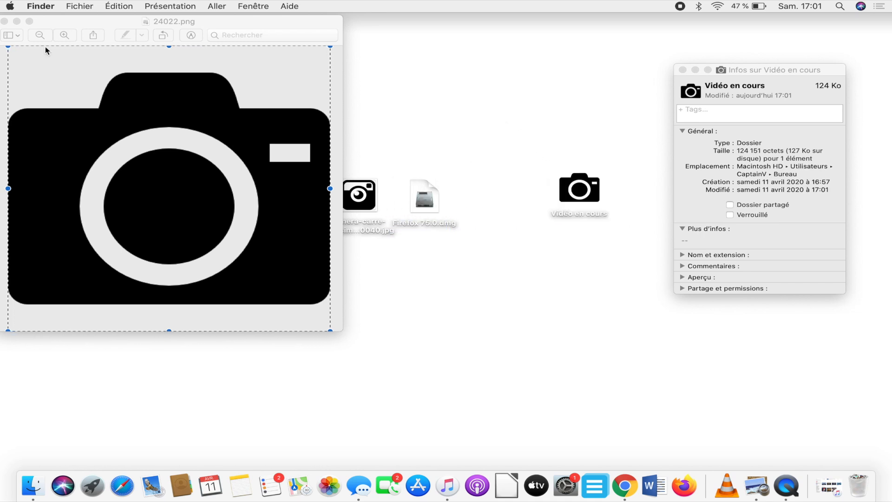
click(4, 22)
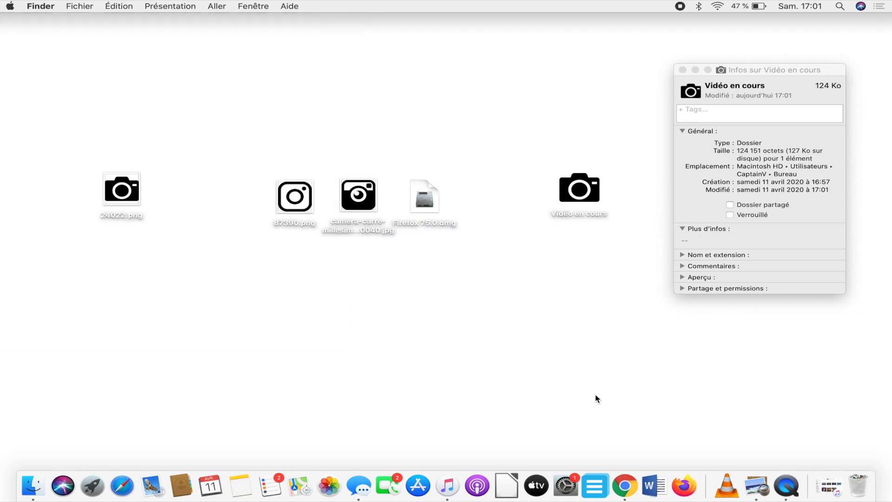
click(618, 483)
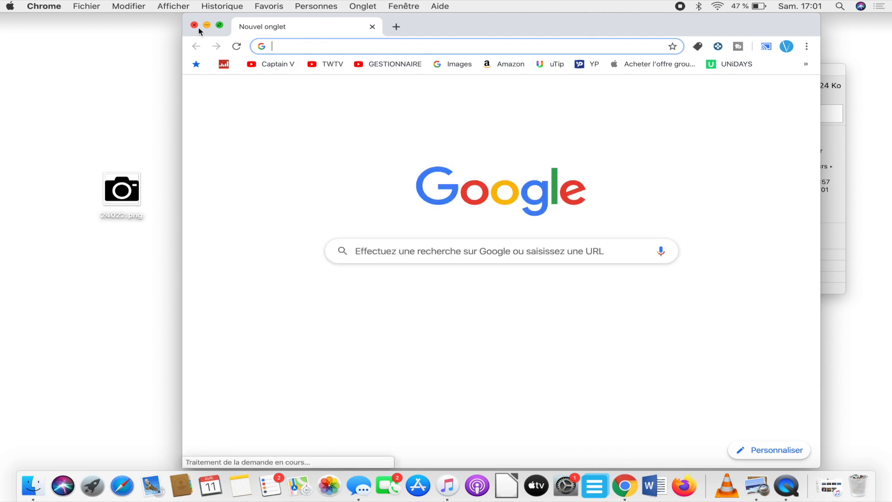
click(194, 25)
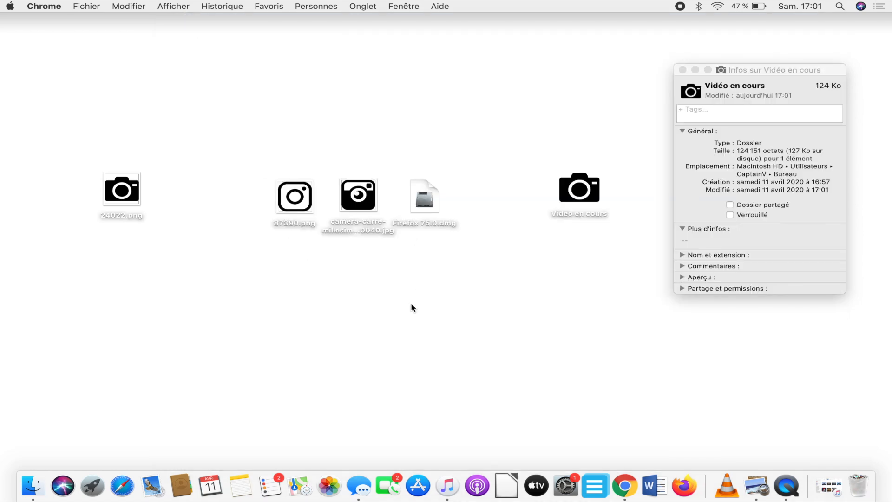